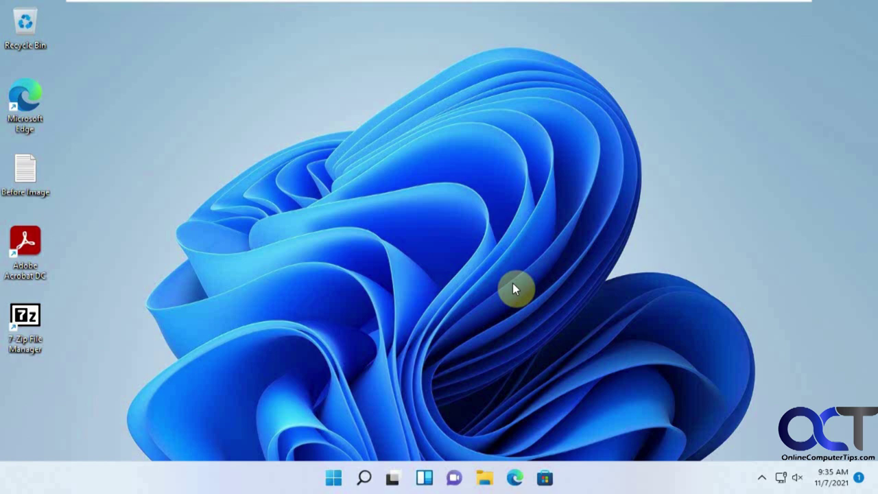
# Step: Search for Control Panel and open it
pyautogui.click(334, 478)
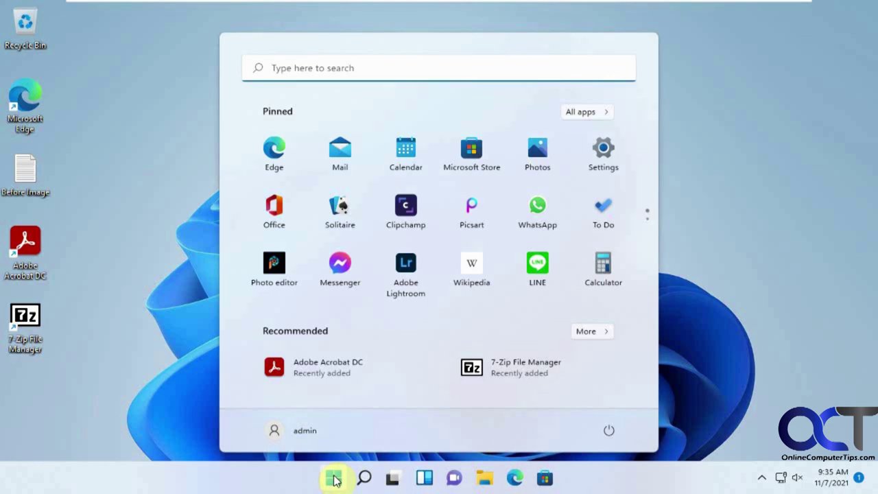
pyautogui.click(388, 70)
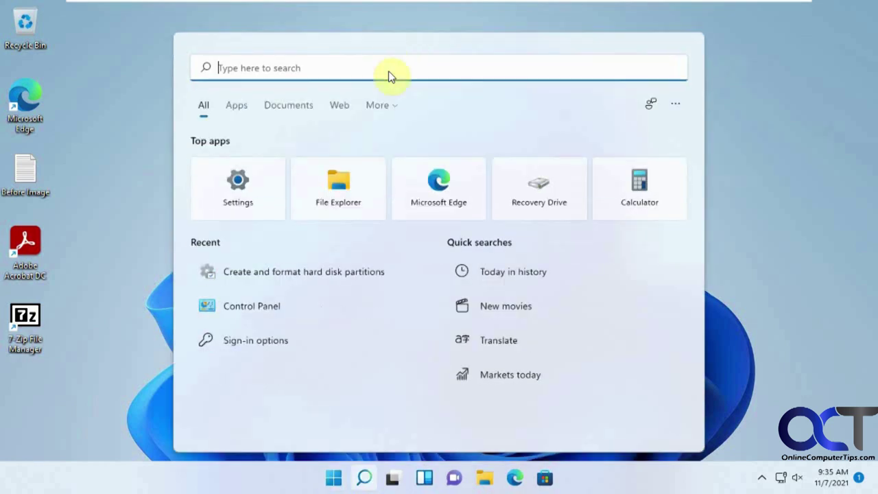
pyautogui.write('con')
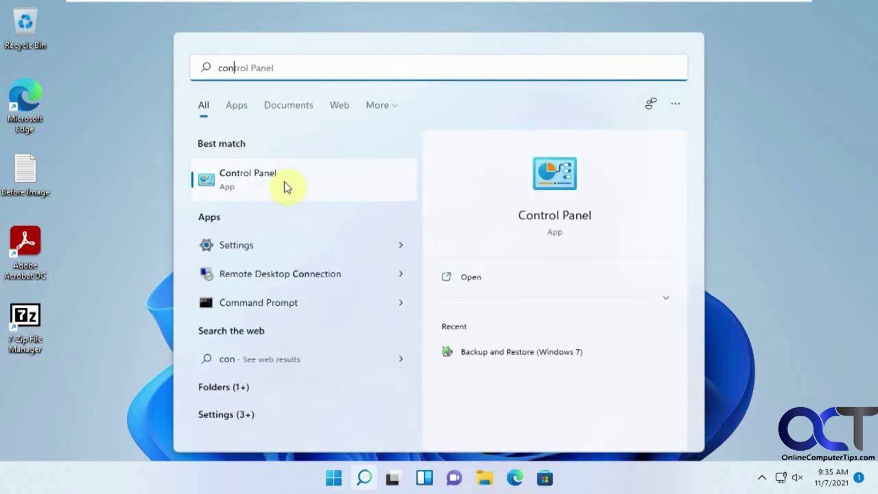
pyautogui.click(284, 188)
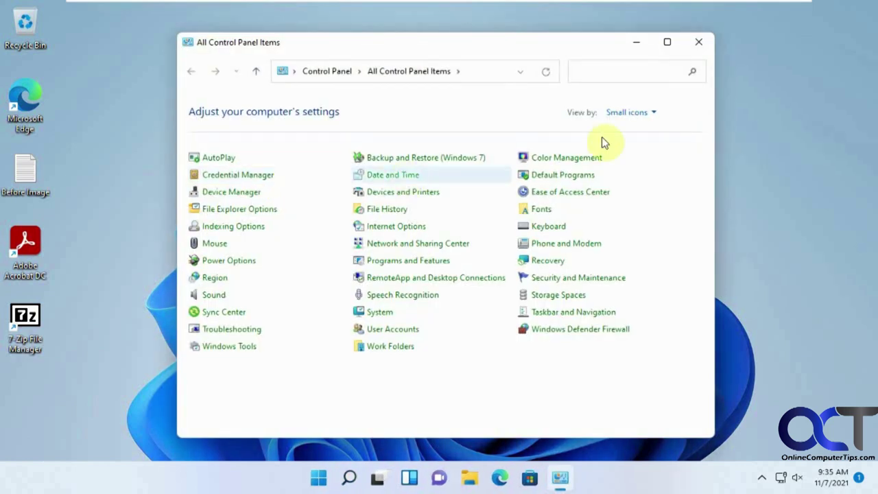
# Step: Try the Category and Large icons views of the Control Panel and return to Small icons
pyautogui.click(627, 114)
pyautogui.click(629, 128)
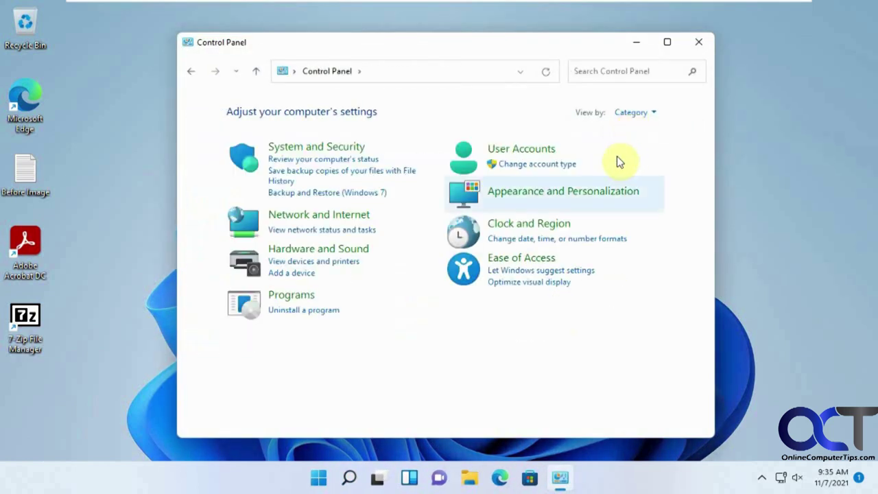
pyautogui.click(648, 115)
pyautogui.click(652, 149)
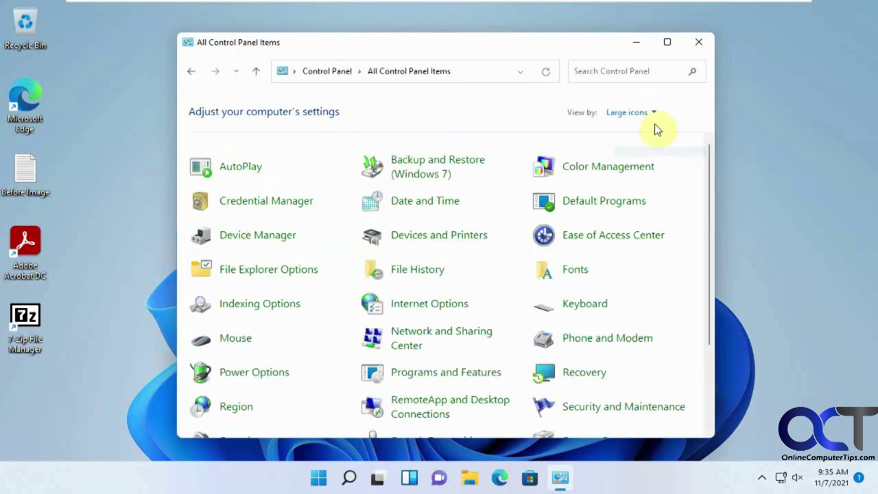
pyautogui.click(652, 116)
pyautogui.click(642, 164)
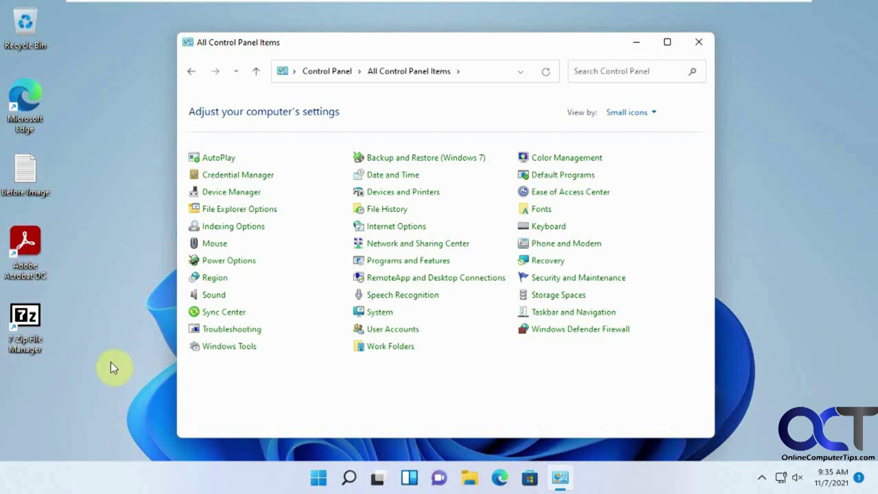
# Step: Start creating a system image from Backup and Restore (Windows 7), with the Backup (E:) hard disk as destination
pyautogui.click(423, 163)
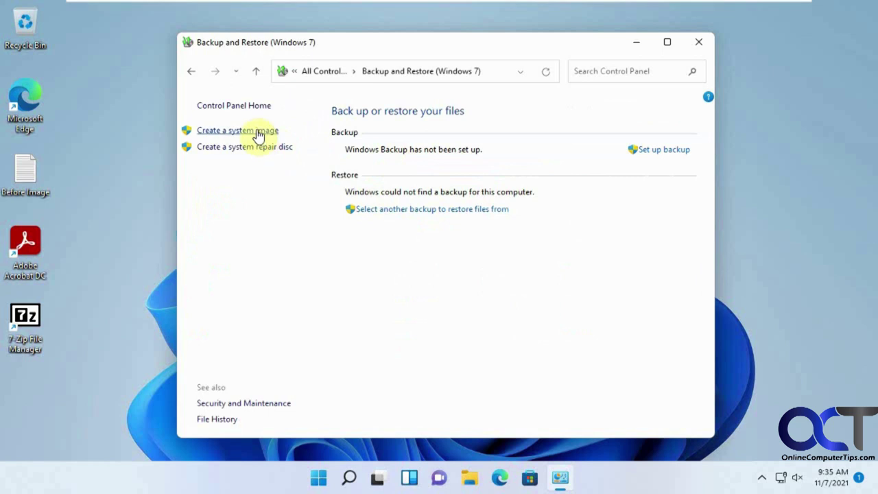
pyautogui.click(259, 134)
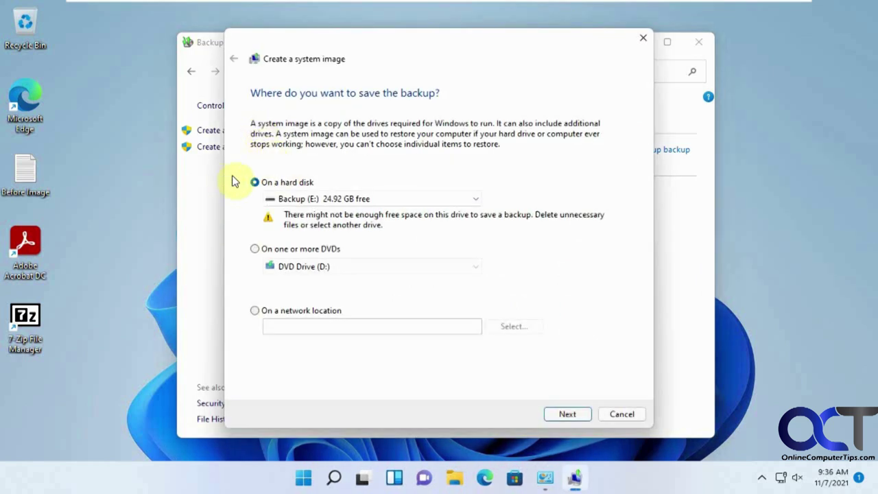
pyautogui.click(467, 200)
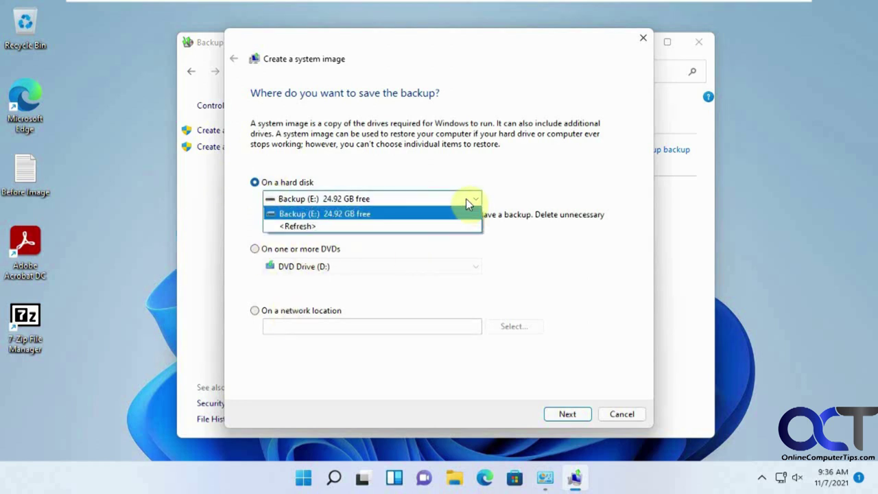
pyautogui.click(344, 213)
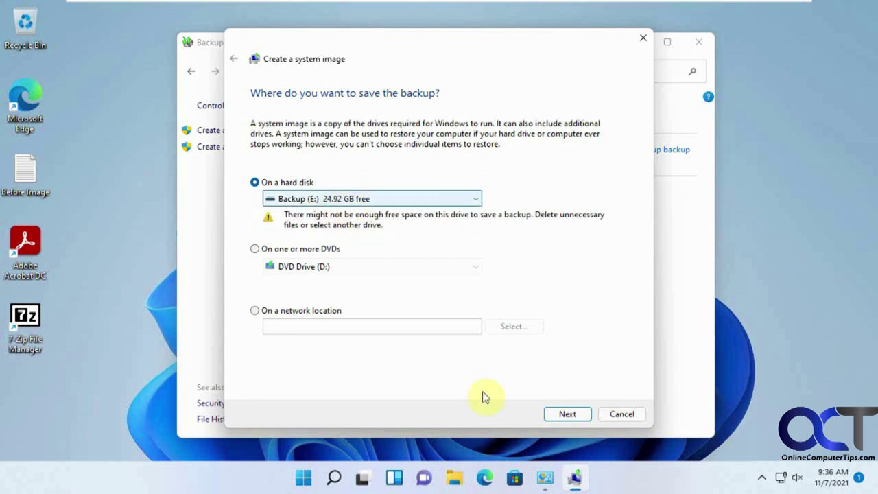
# Step: Check the computer's drives under This PC in File Explorer and close it
pyautogui.click(454, 478)
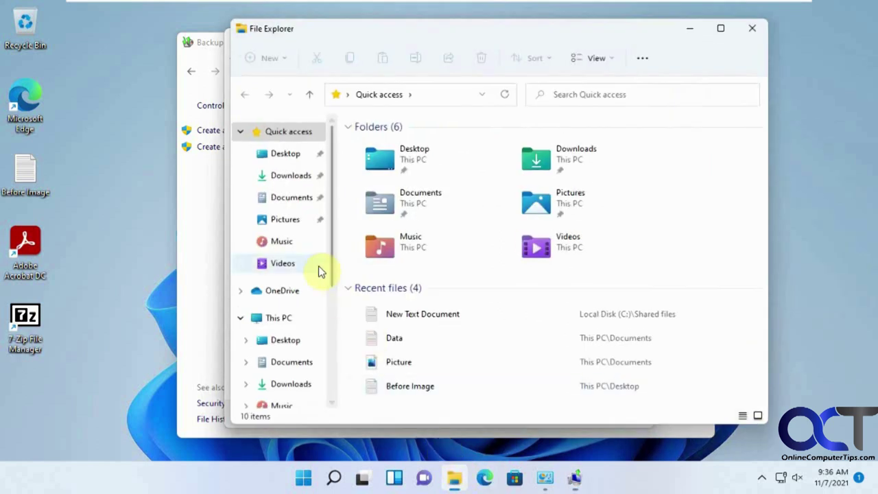
pyautogui.click(278, 317)
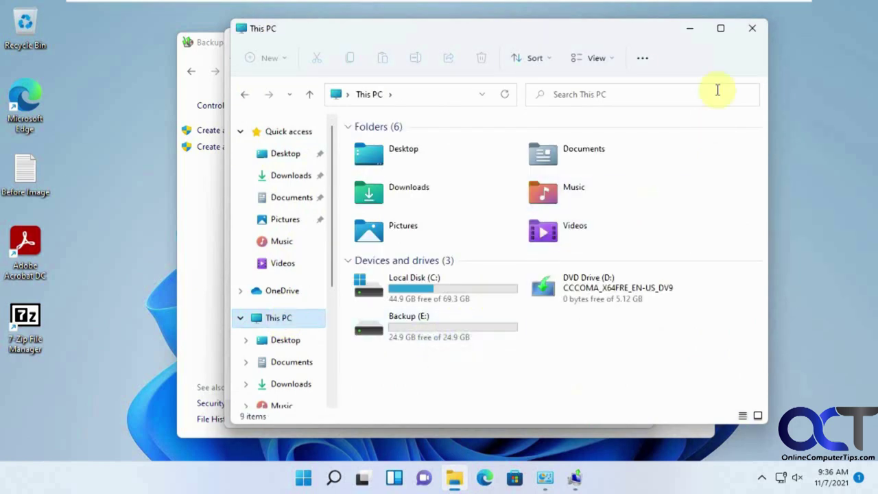
pyautogui.click(751, 28)
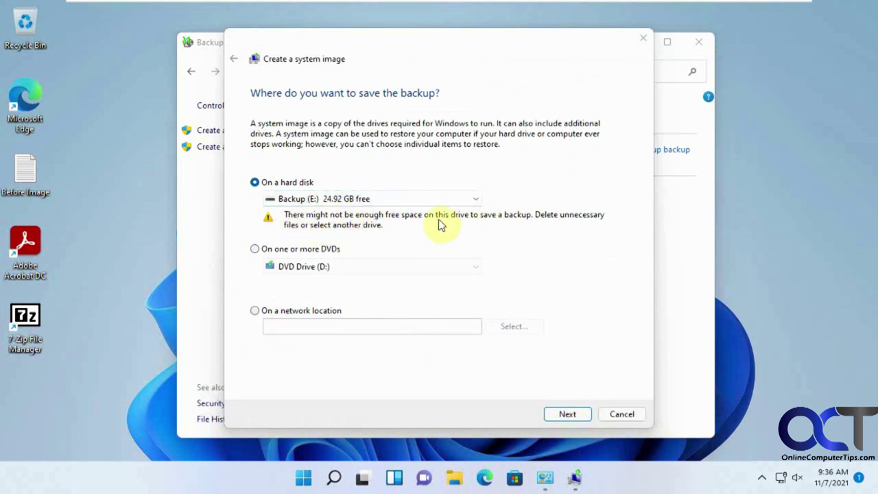
# Step: Accept the Backup (E:) location and start the system image backup
pyautogui.click(565, 414)
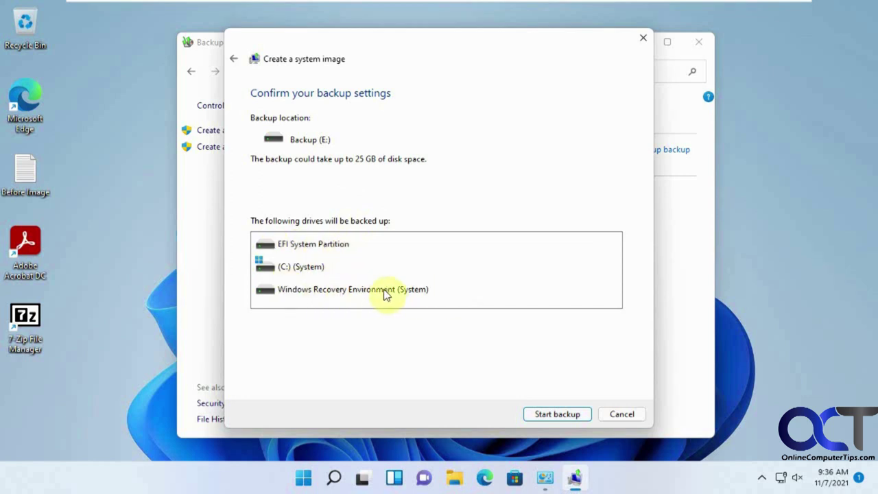
pyautogui.click(561, 414)
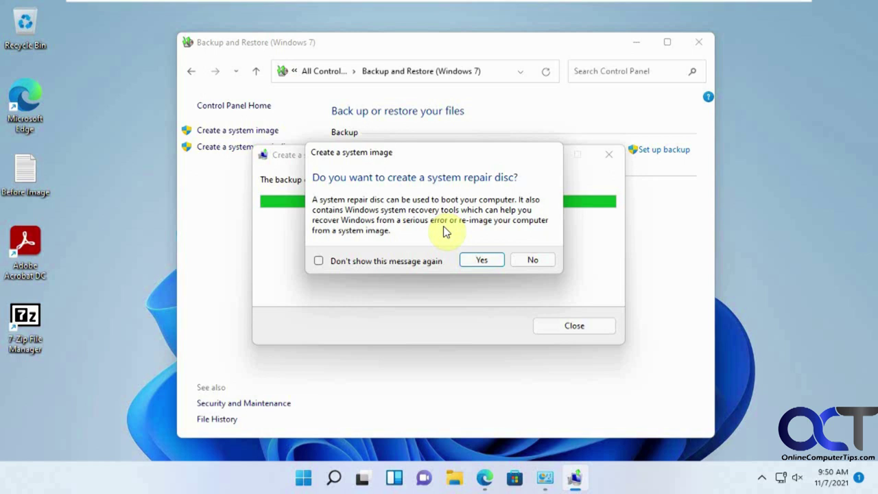
# Step: Check the drive choices for a system repair disc without creating one, and close the system image window
pyautogui.click(482, 260)
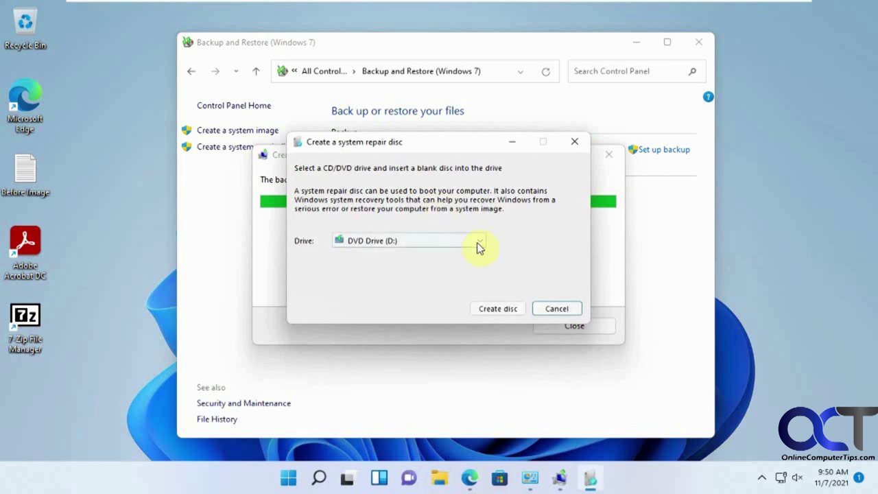
pyautogui.click(479, 241)
pyautogui.click(476, 252)
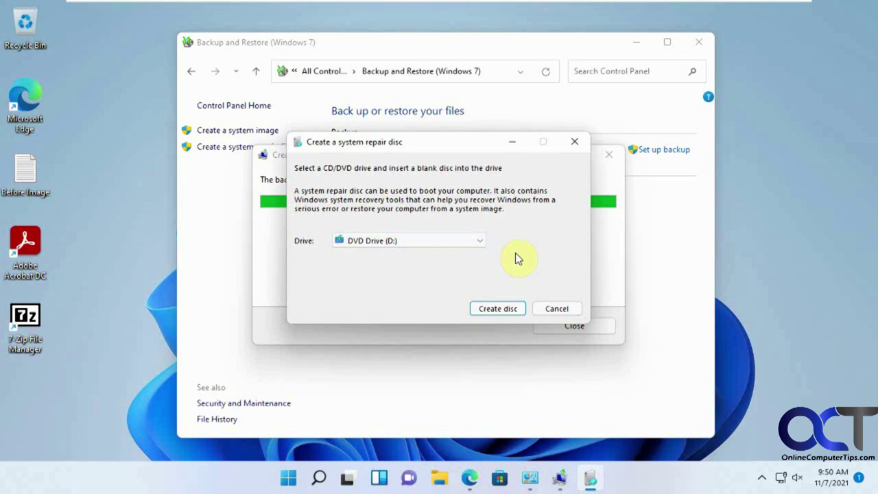
pyautogui.click(555, 308)
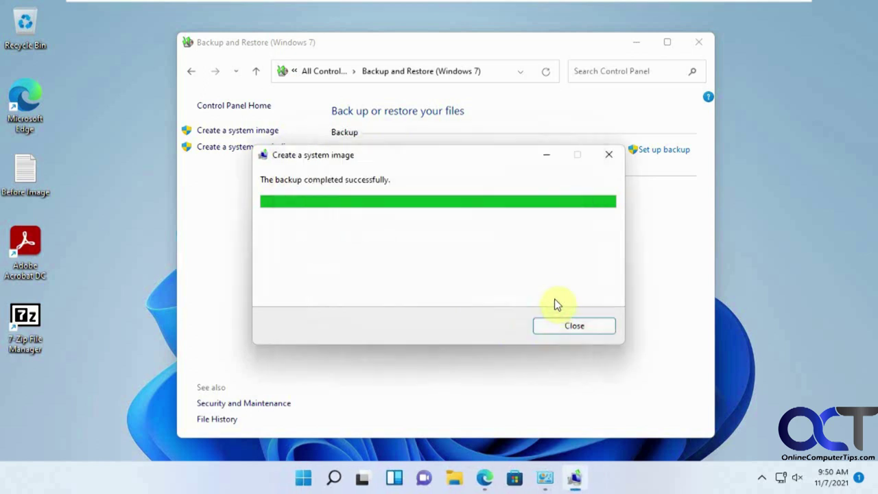
pyautogui.click(560, 324)
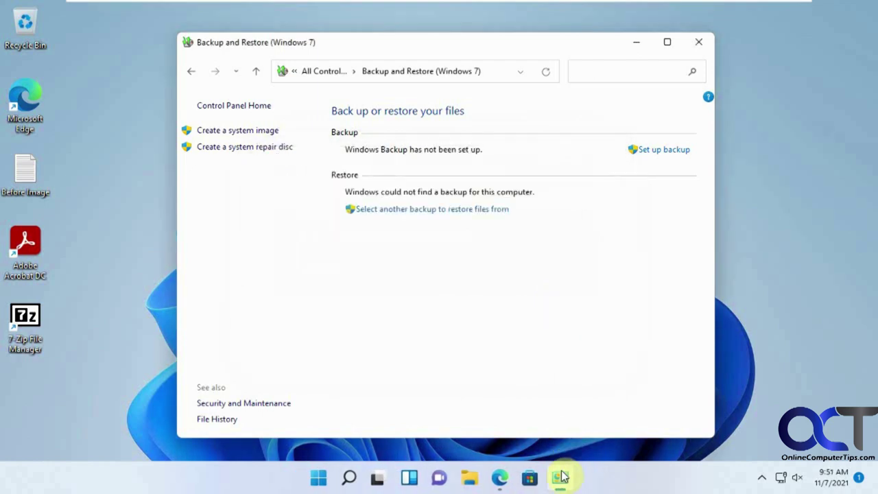
# Step: Switch to Microsoft Edge to examine the Windows 11 installation media downloads, minimize it and close Backup and Restore
pyautogui.click(499, 478)
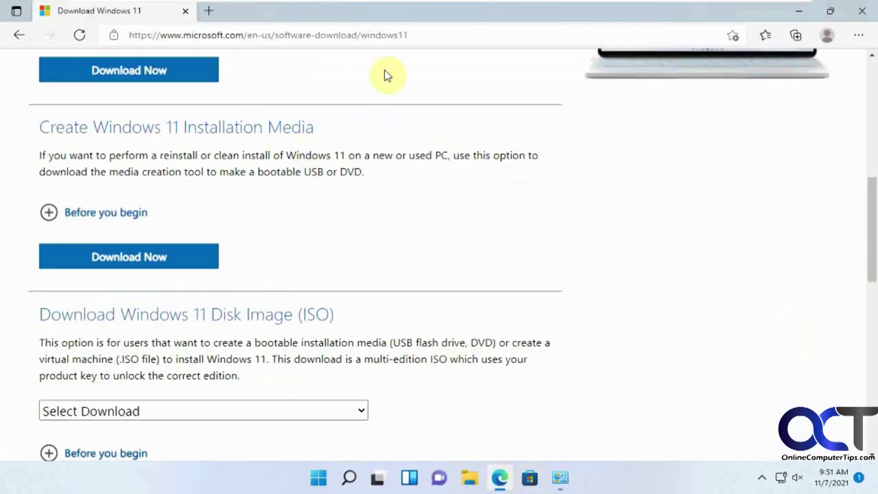
pyautogui.click(422, 36)
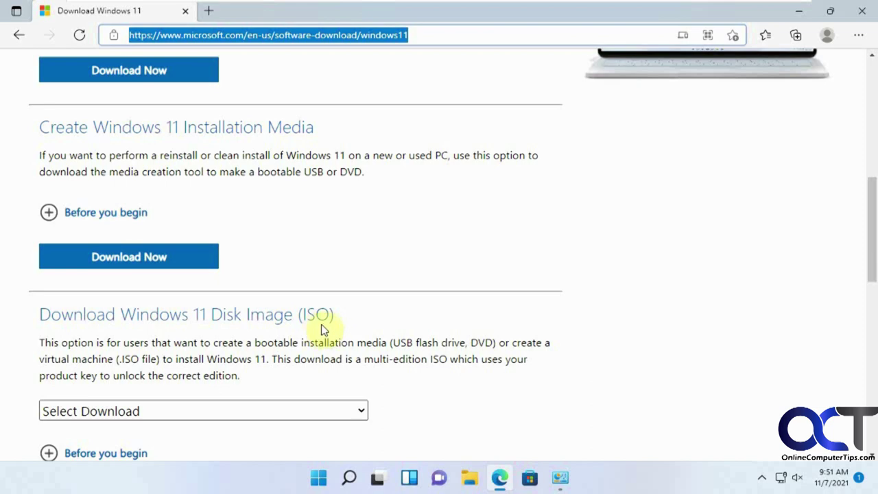
pyautogui.click(799, 11)
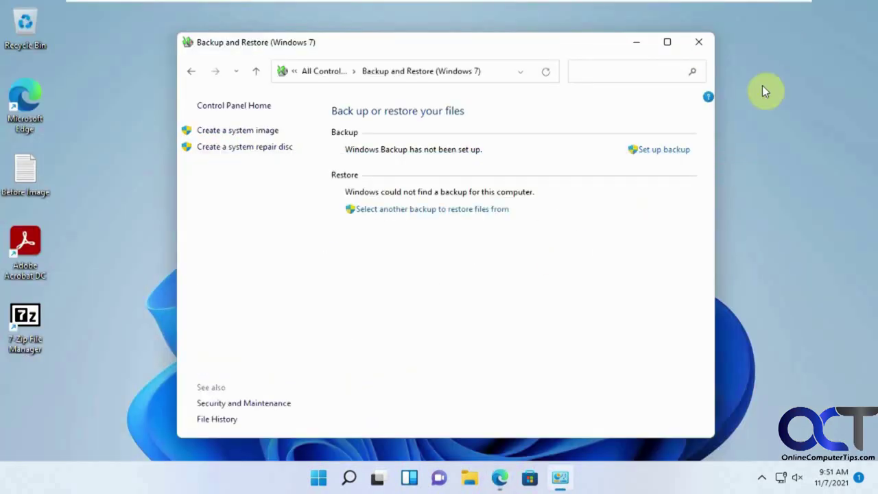
pyautogui.click(700, 43)
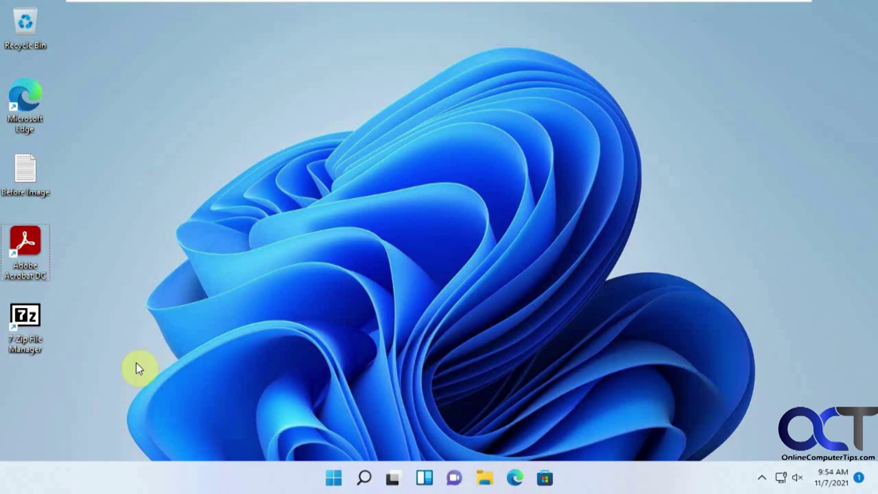
# Step: Create a text document on the desktop named "After Image"
pyautogui.rightClick(94, 396)
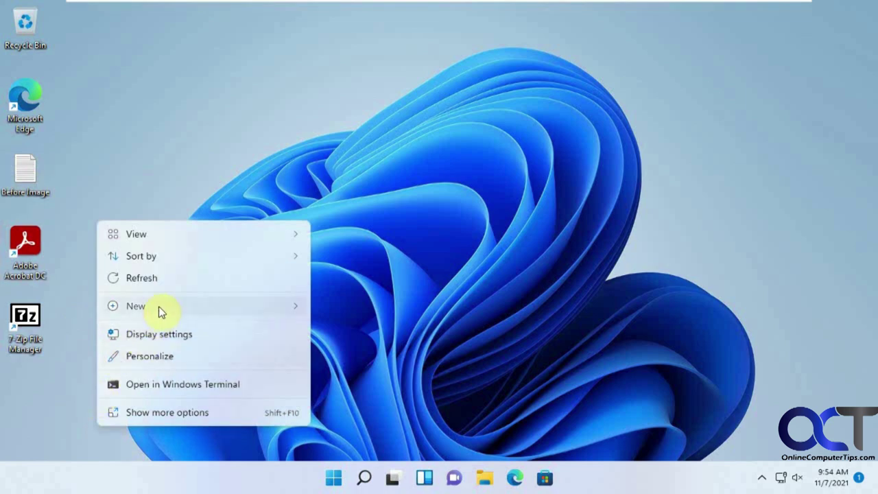
pyautogui.moveTo(159, 306)
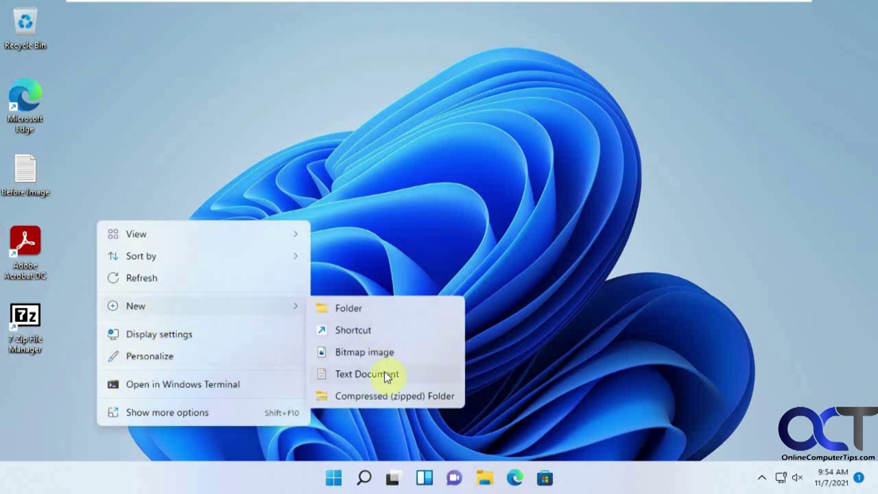
pyautogui.click(366, 374)
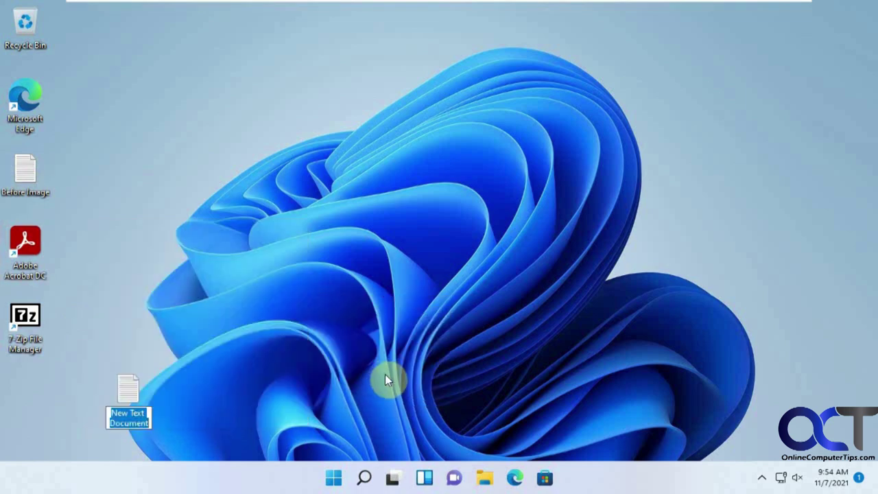
pyautogui.write('After Im')
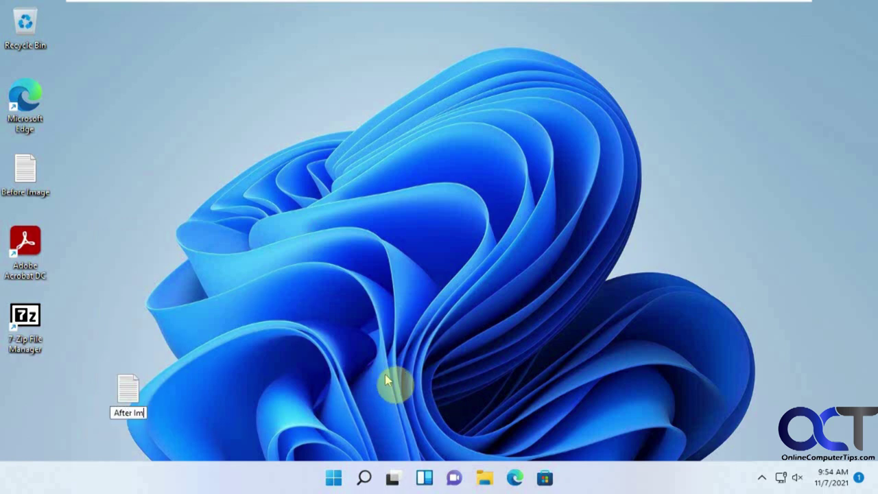
pyautogui.write('age')
pyautogui.press('Return')
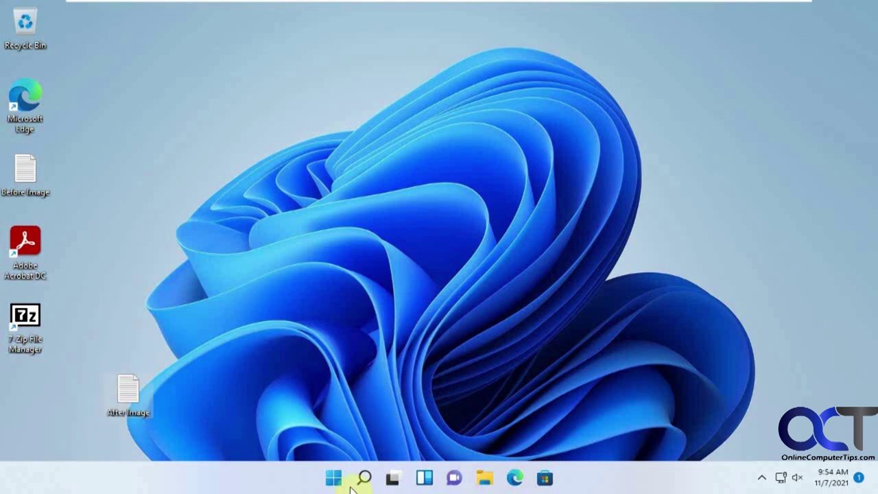
# Step: Restart the computer to boot into Windows Setup
pyautogui.click(327, 480)
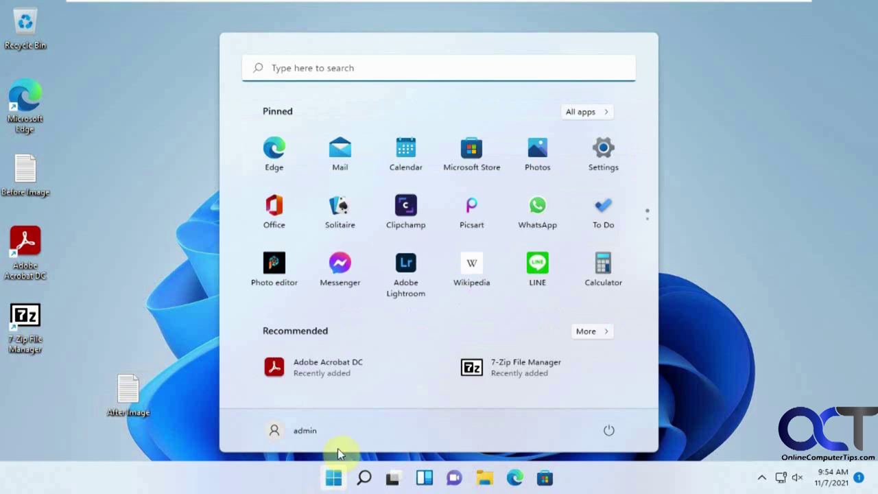
pyautogui.click(617, 429)
pyautogui.click(614, 400)
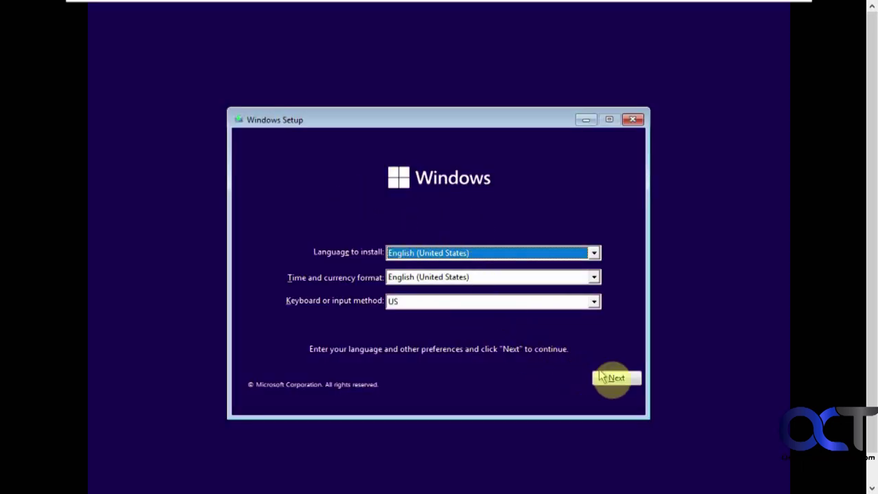
# Step: Keep the default setup language settings and open System Image Recovery through the computer repair and troubleshooting options
pyautogui.click(611, 379)
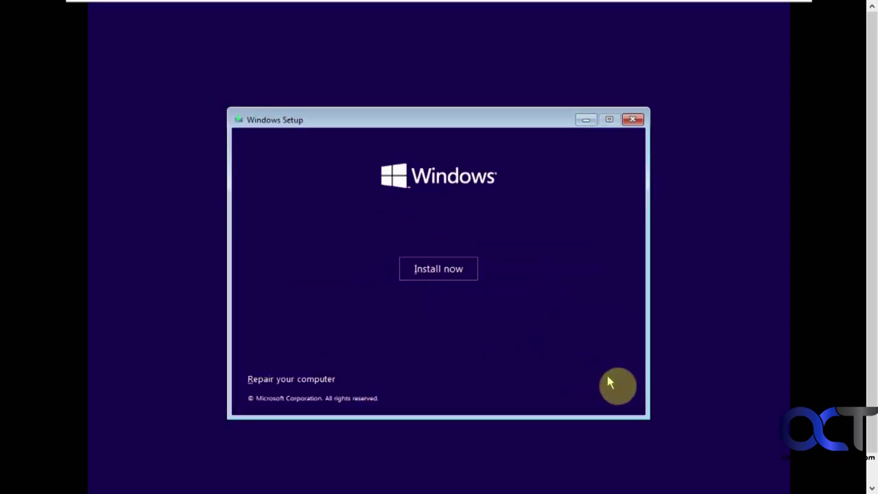
pyautogui.click(309, 381)
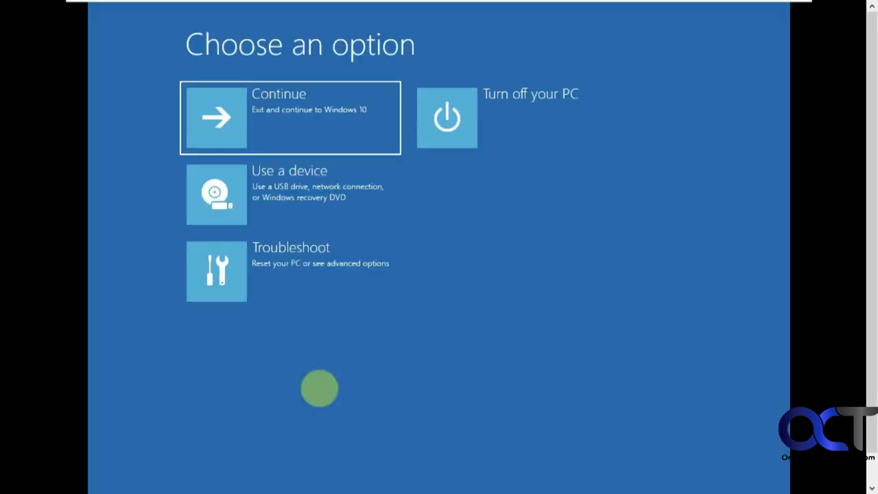
pyautogui.click(310, 278)
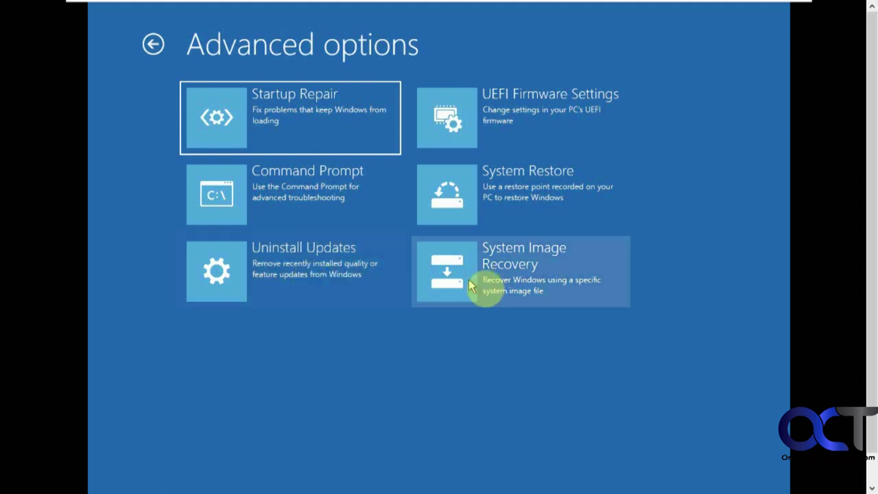
pyautogui.click(509, 287)
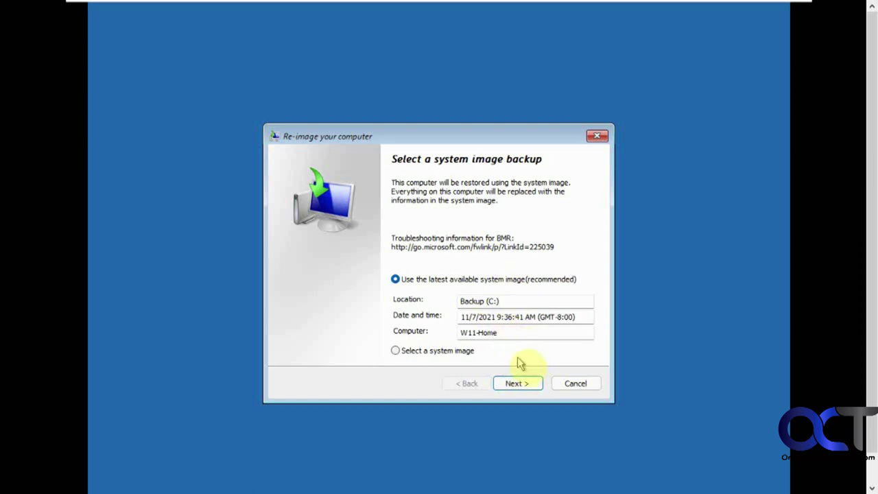
# Step: Restore the computer from the latest available system image with the default restore options, reviewing the drives to restore before confirming the data replacement
pyautogui.click(517, 384)
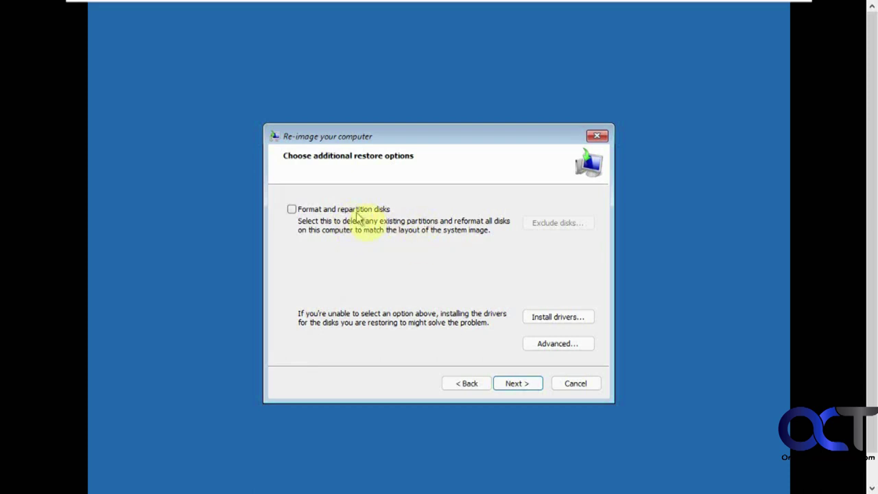
pyautogui.click(517, 384)
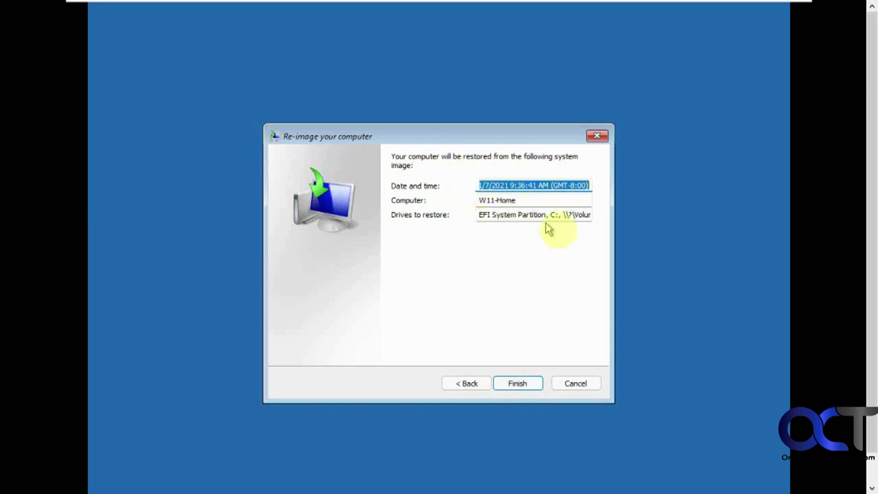
pyautogui.moveTo(530, 214); pyautogui.dragTo(630, 220)
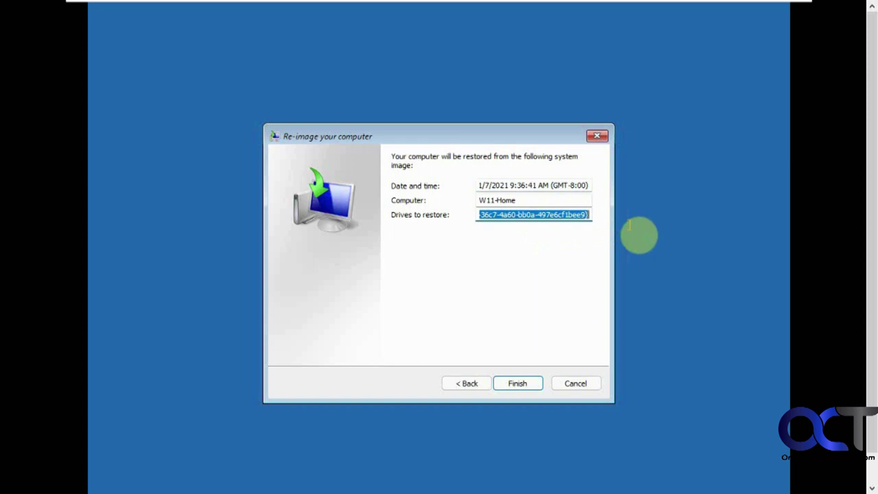
pyautogui.click(542, 214)
pyautogui.moveTo(505, 215); pyautogui.dragTo(439, 214)
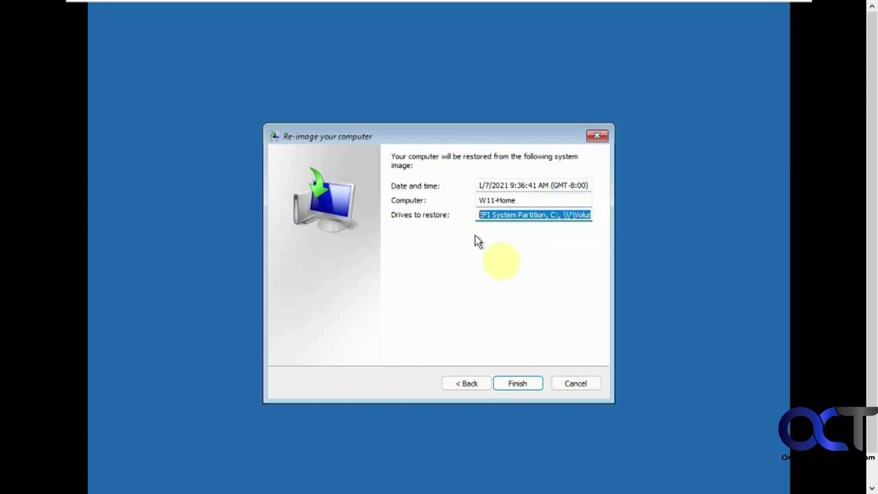
pyautogui.click(519, 384)
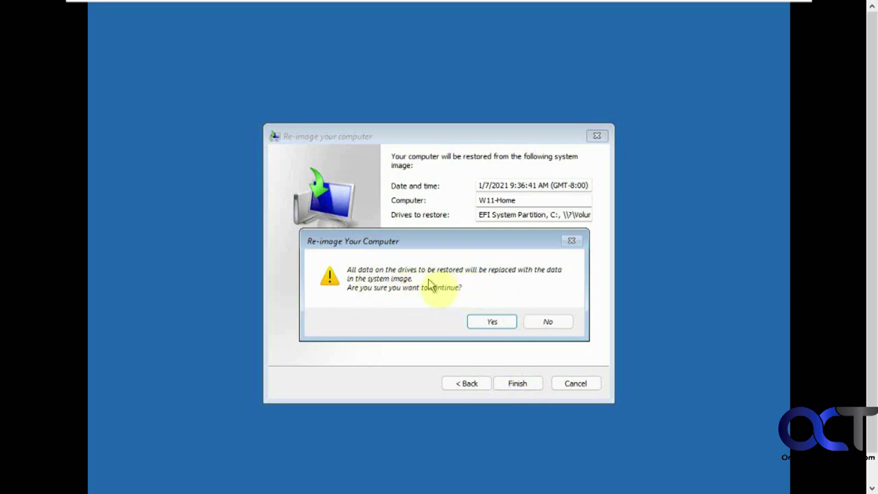
pyautogui.click(492, 323)
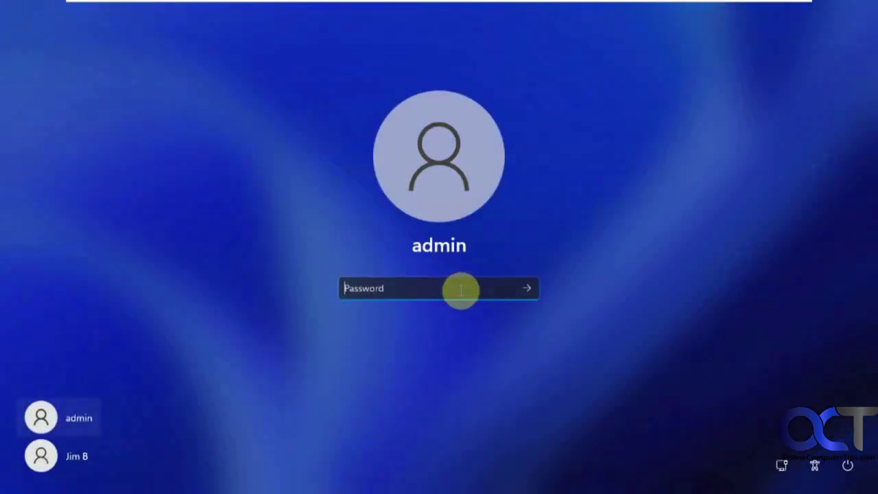
# Step: Sign in to Windows with the admin account by entering the account password
pyautogui.write('••••••••')
pyautogui.press('Return')
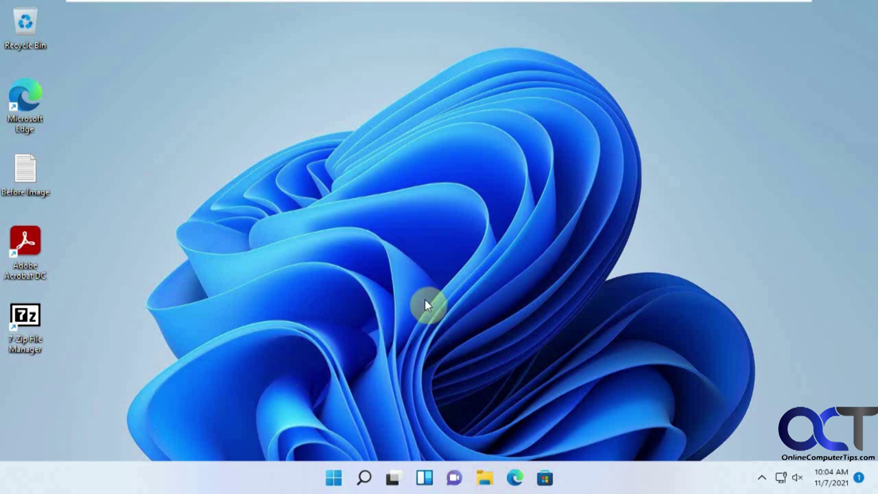
# Step: Find and open Control Panel, go to Backup and Restore (Windows 7), and start creating a system image to view the backup destinations
pyautogui.click(334, 478)
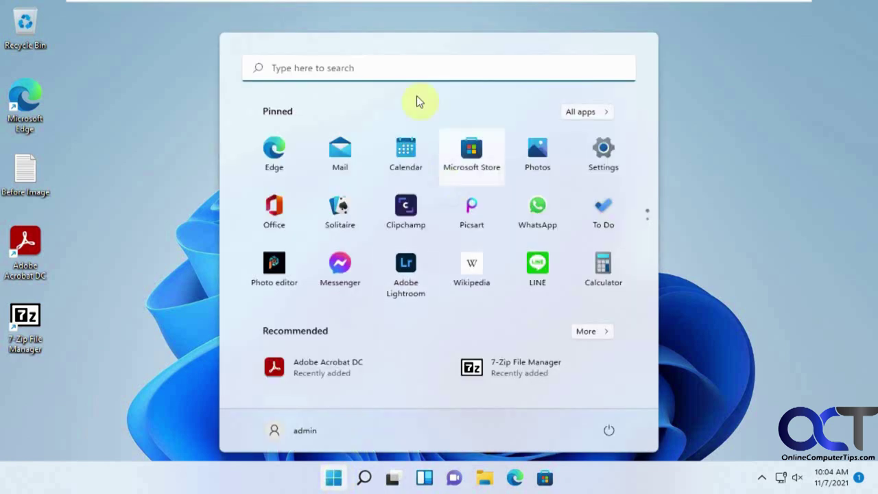
pyautogui.click(405, 77)
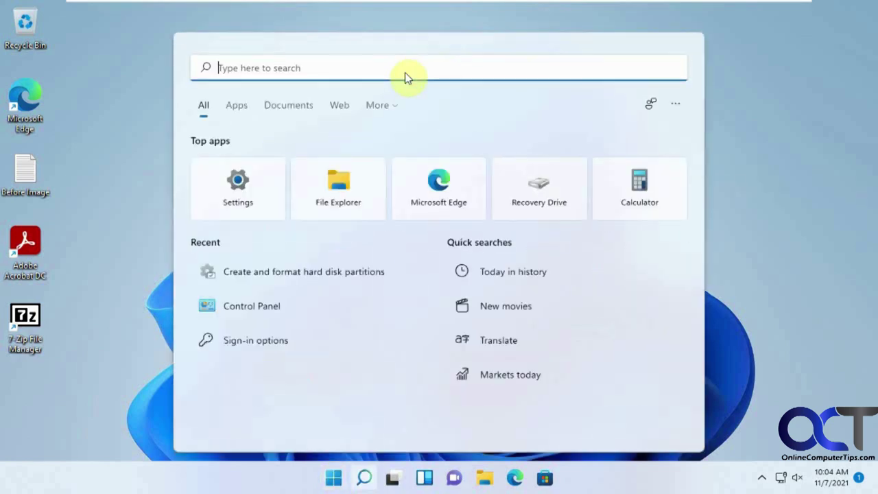
pyautogui.write('cont')
pyautogui.click(294, 193)
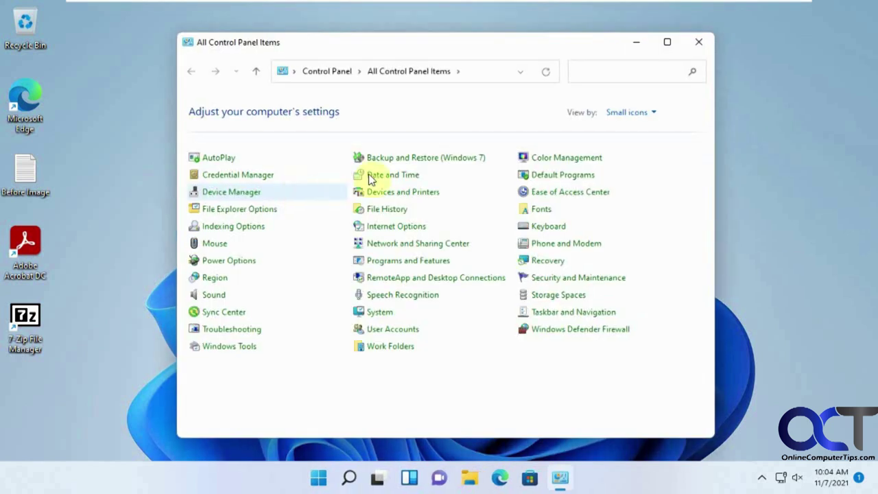
pyautogui.click(422, 159)
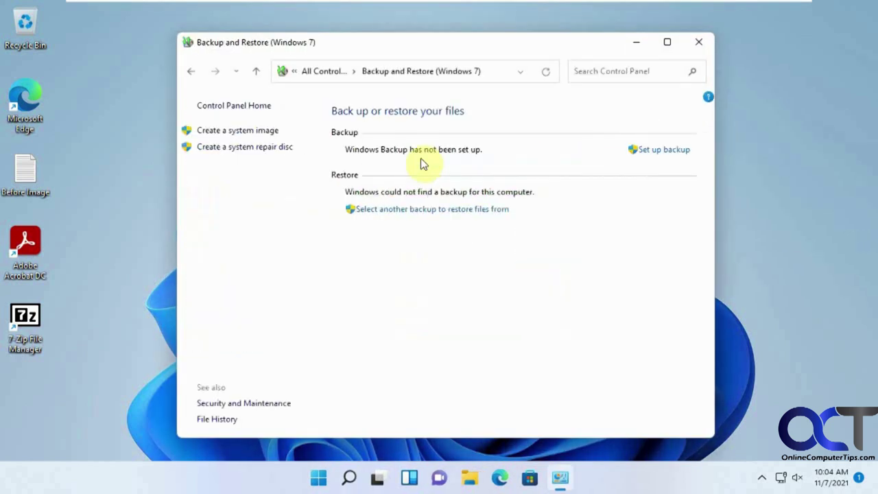
pyautogui.click(257, 137)
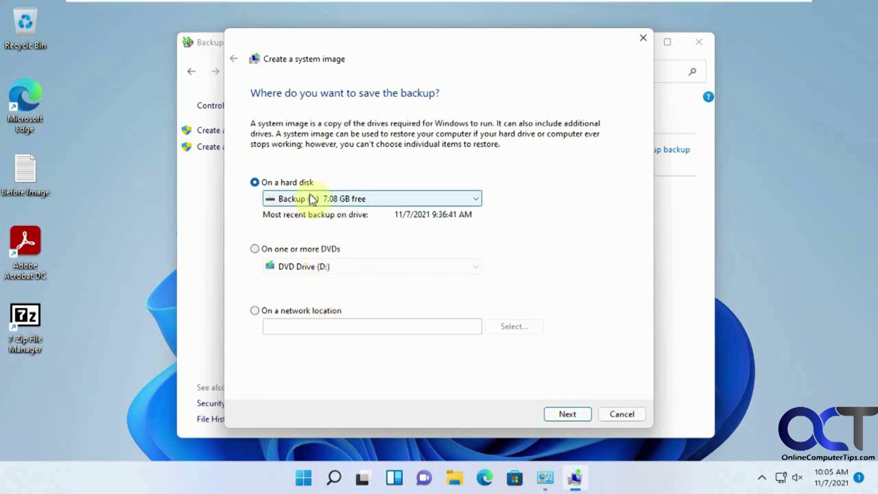
# Step: Switch to File Explorer and examine the contents of the Backup (E:) drive and its storage space under This PC
pyautogui.click(455, 478)
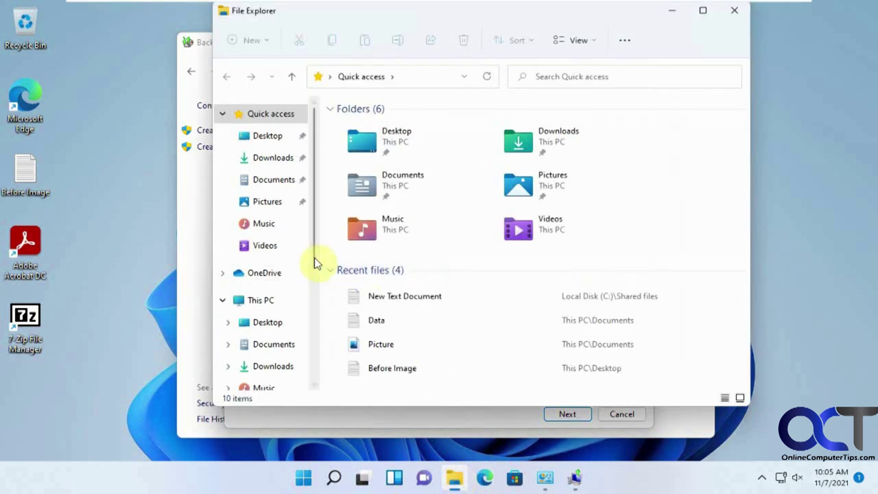
pyautogui.moveTo(314, 257); pyautogui.dragTo(310, 330)
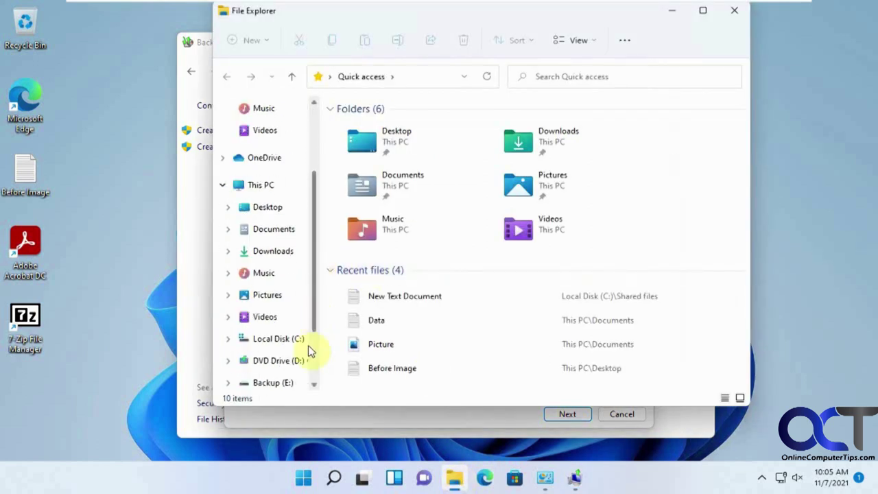
pyautogui.click(282, 381)
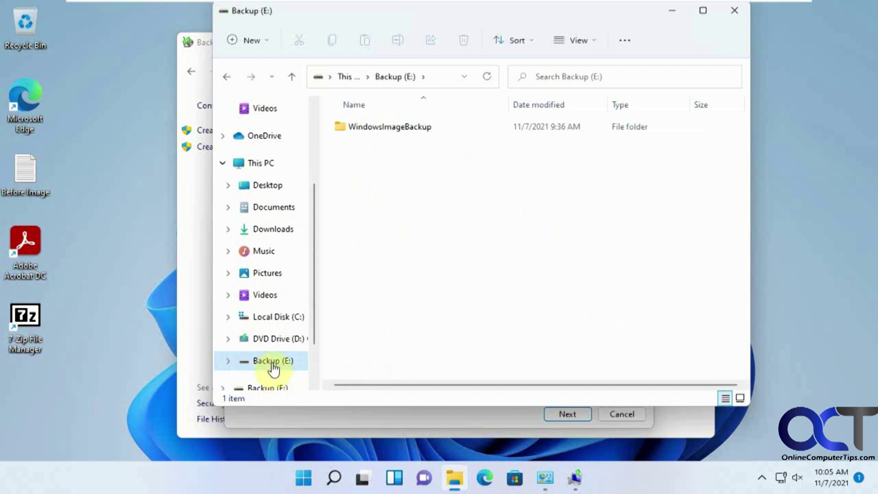
pyautogui.click(271, 164)
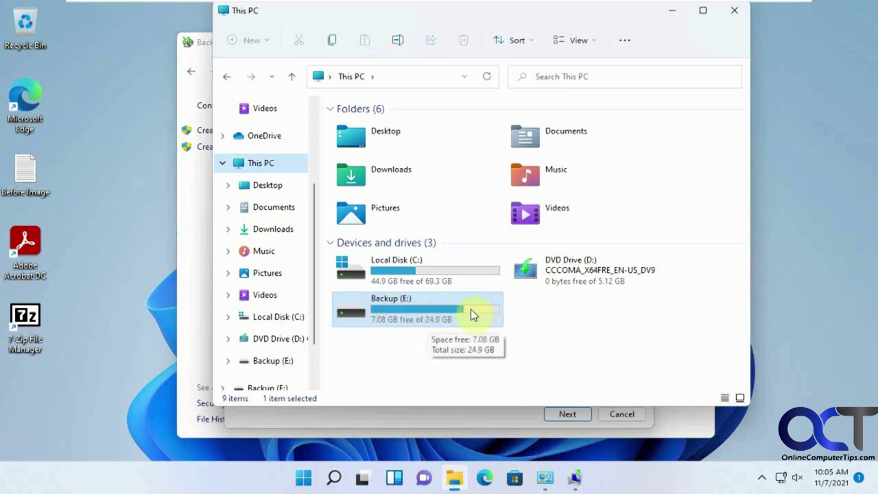
# Step: Open the Backup (E:) drive and try to open its WindowsImageBackup folder, without granting permanent access to it
pyautogui.doubleClick(414, 309)
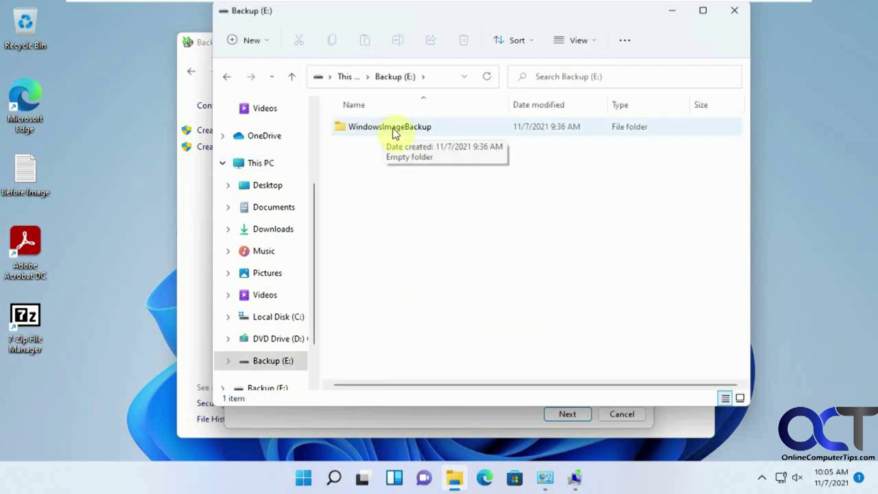
pyautogui.doubleClick(392, 129)
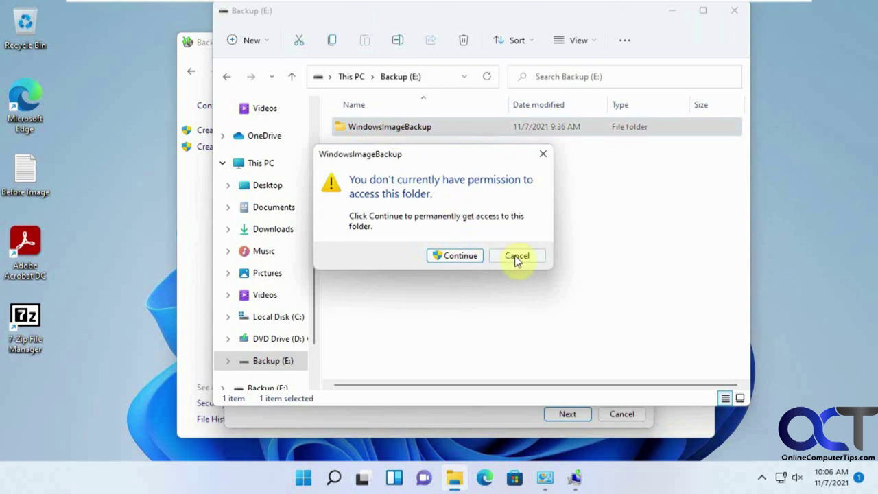
pyautogui.click(517, 256)
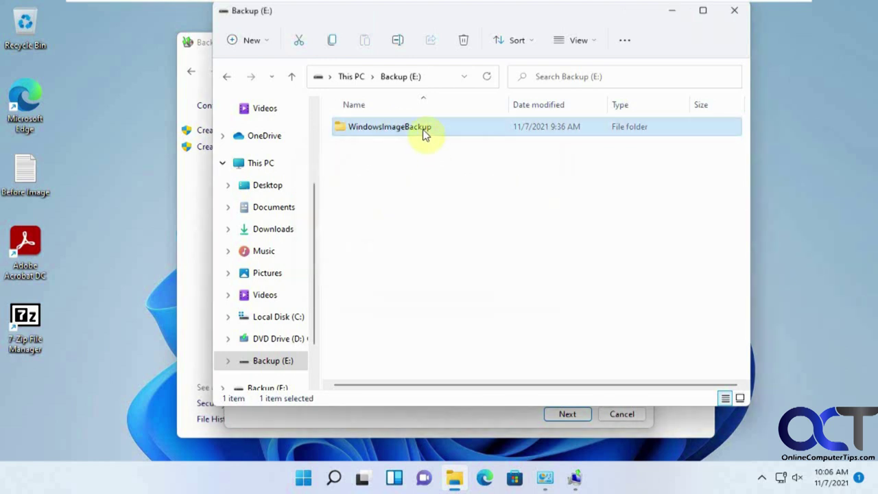
# Step: Check the size in the WindowsImageBackup folder's properties, close them, and compare it with the Backup (E:) drive's space usage under This PC
pyautogui.rightClick(422, 129)
pyautogui.click(476, 306)
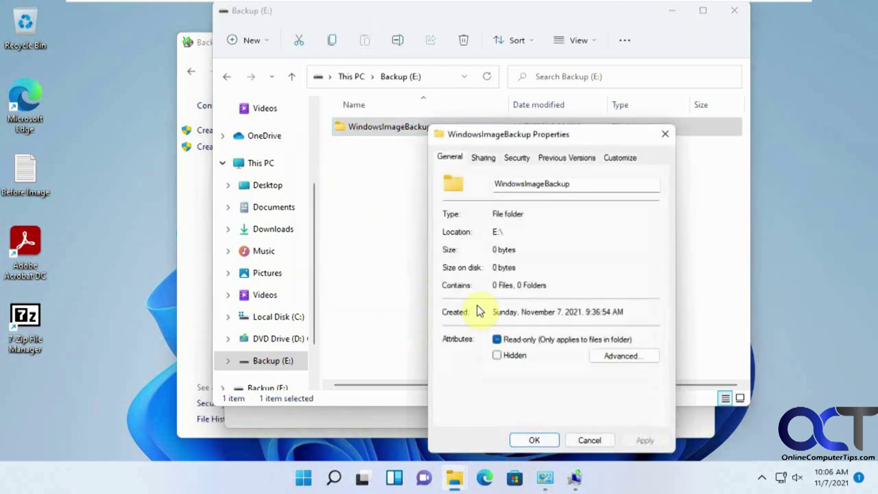
pyautogui.click(588, 439)
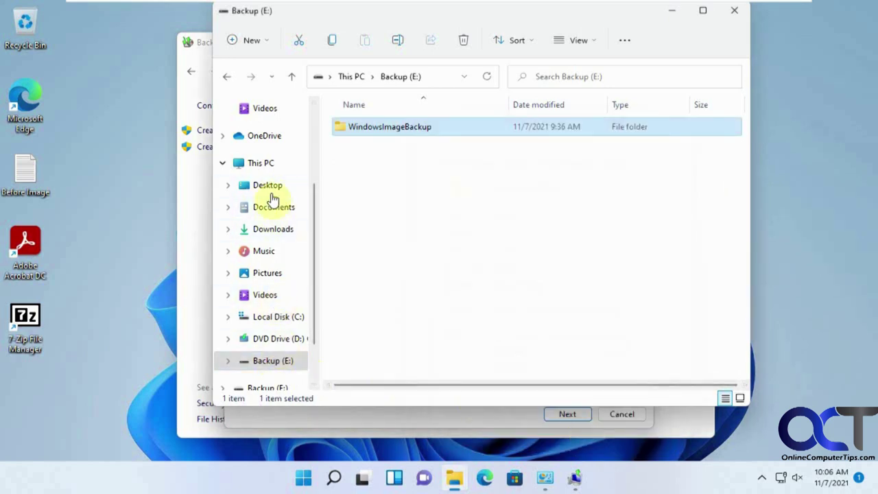
pyautogui.click(269, 171)
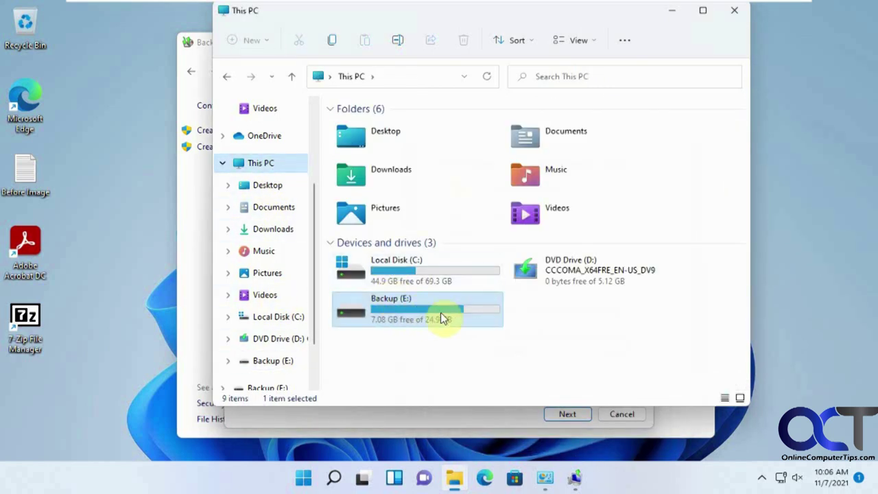